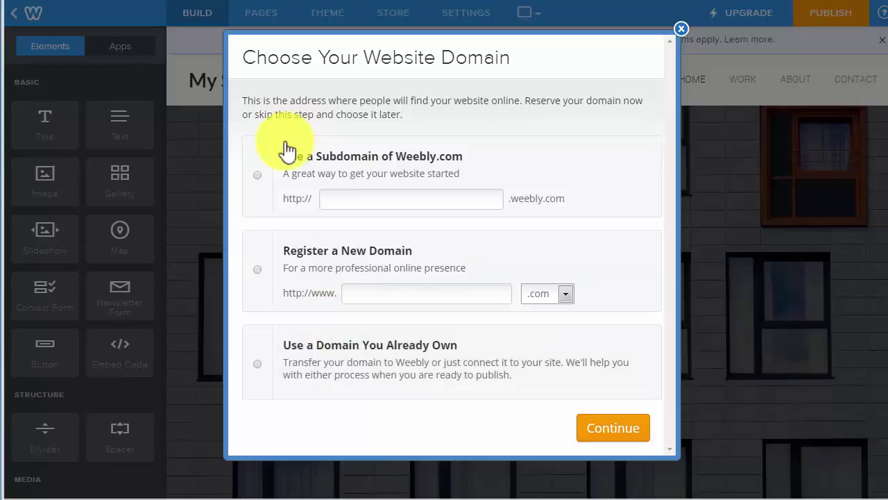
# - Choose a weebly.com subdomain for the site, made of the owner's full name followed by "edtech"
pyautogui.click(305, 177)
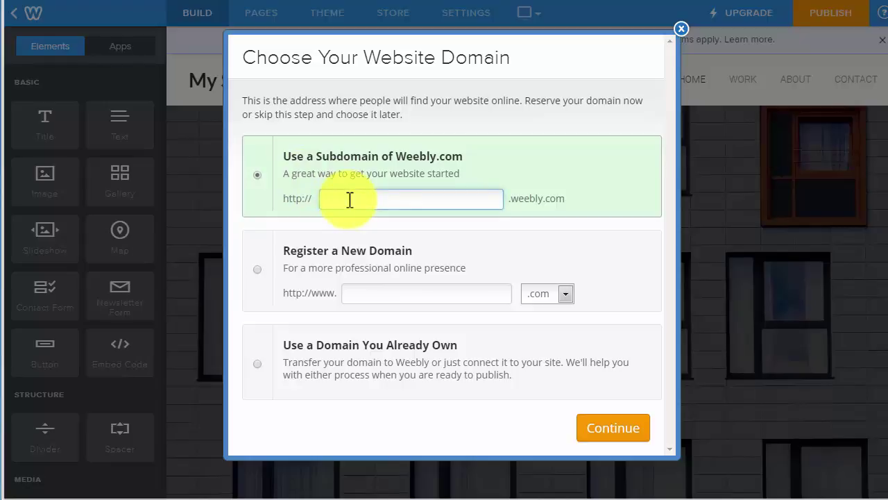
pyautogui.write('gregsher')
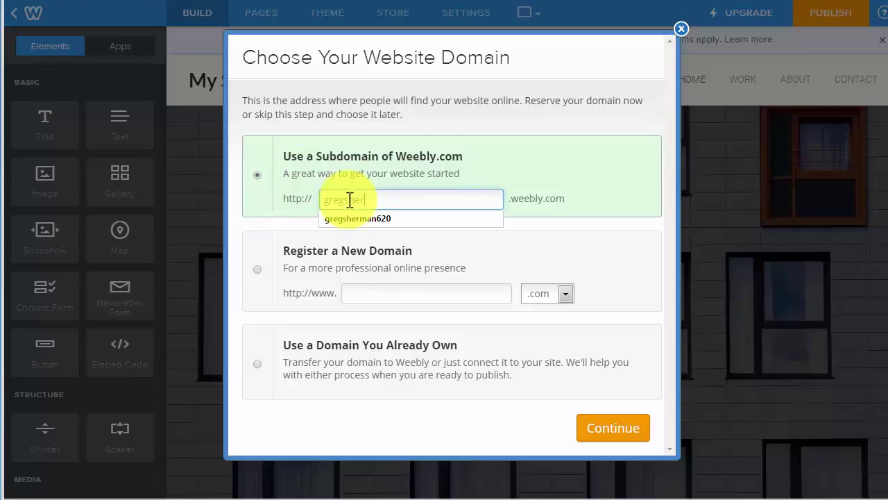
pyautogui.write('manedtec')
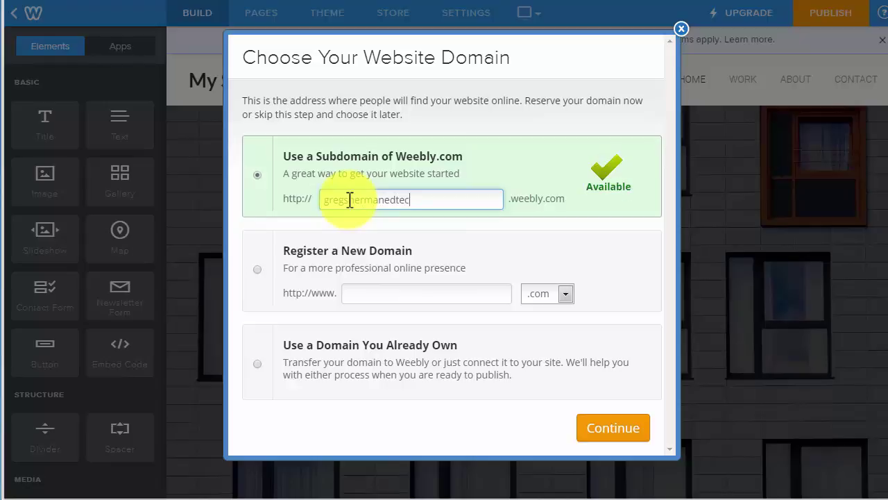
pyautogui.write('h')
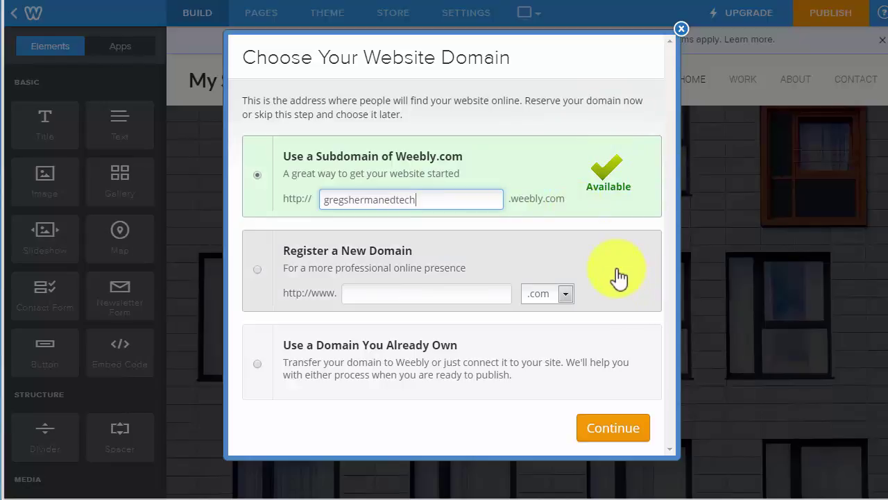
pyautogui.click(614, 431)
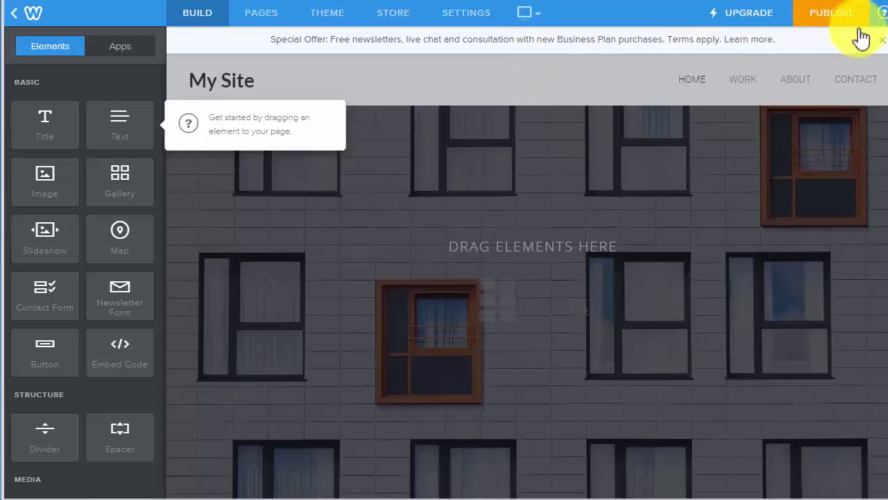
# - Open the Support Center and read through the "Navigate the Editor" help article under The Essentials
pyautogui.click(880, 12)
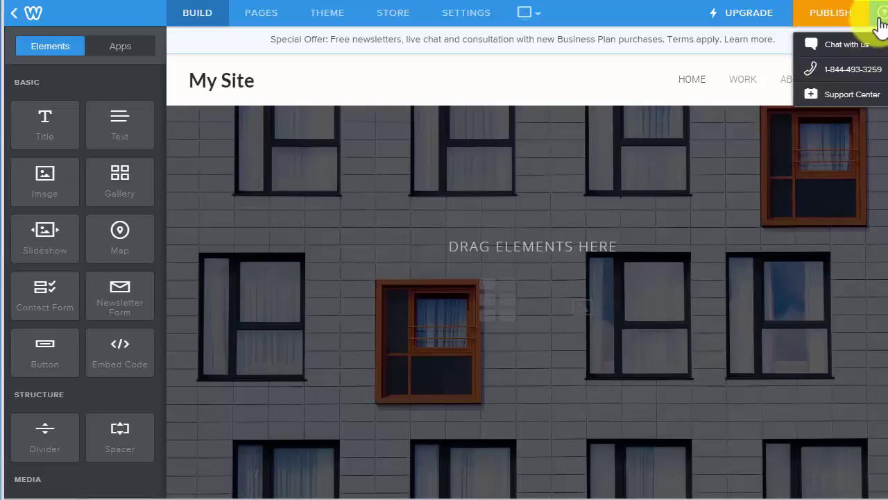
pyautogui.click(825, 96)
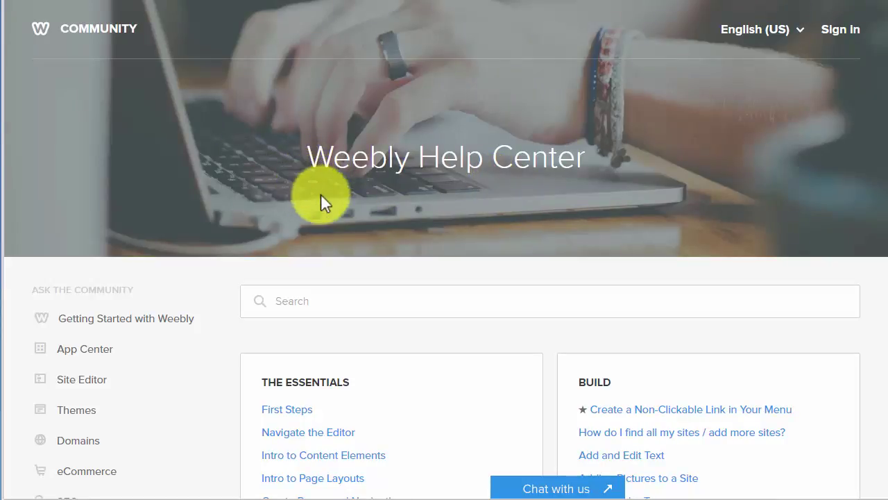
pyautogui.scroll(-1, 264, 208)
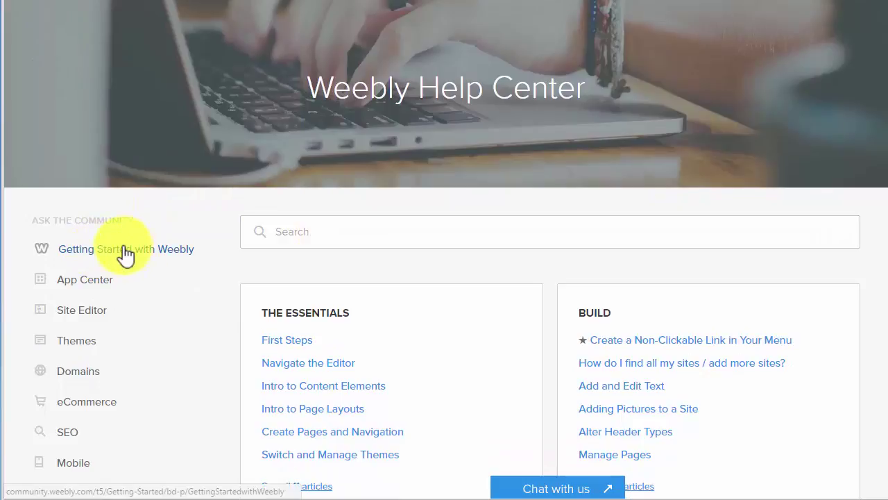
pyautogui.scroll(-1, 263, 351)
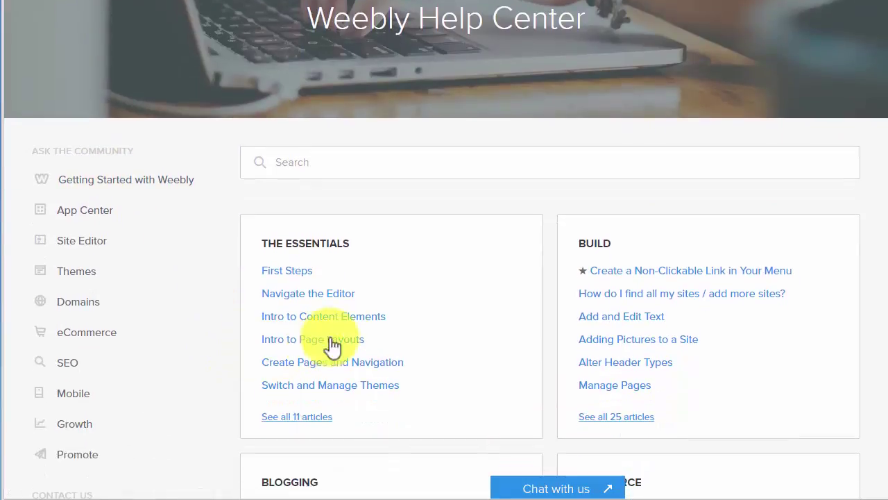
pyautogui.click(310, 297)
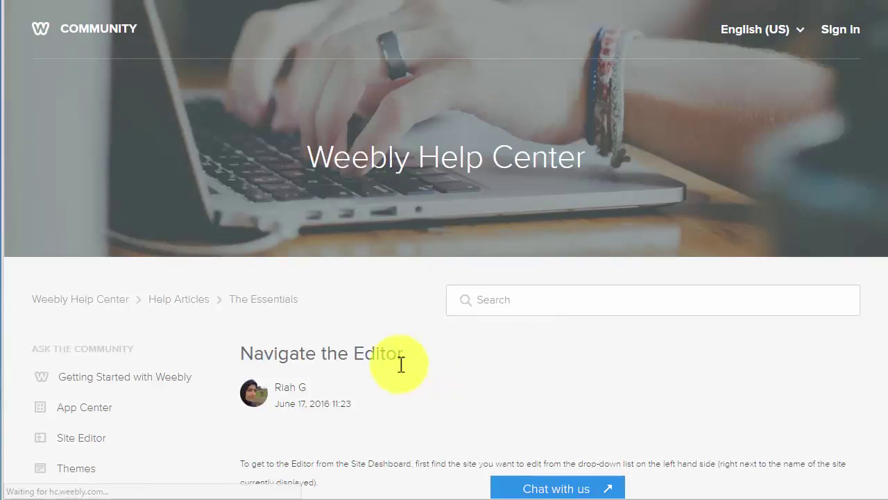
pyautogui.scroll(-9, 404, 361)
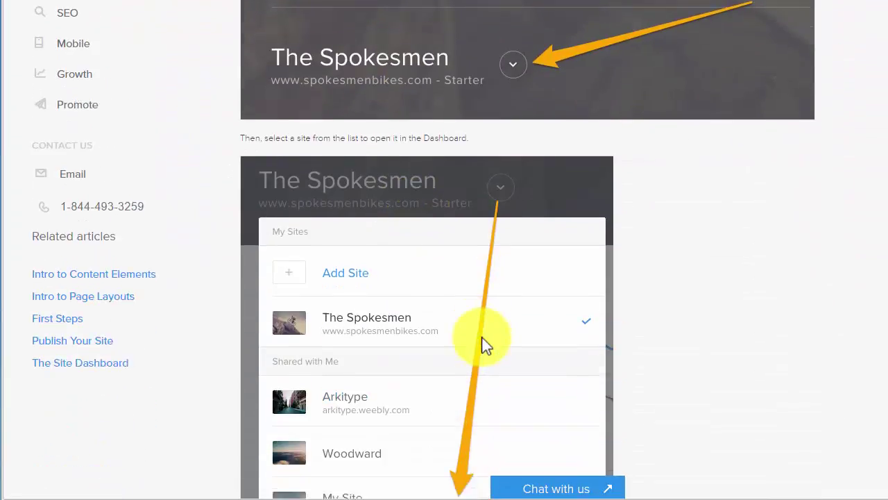
pyautogui.scroll(-4, 483, 342)
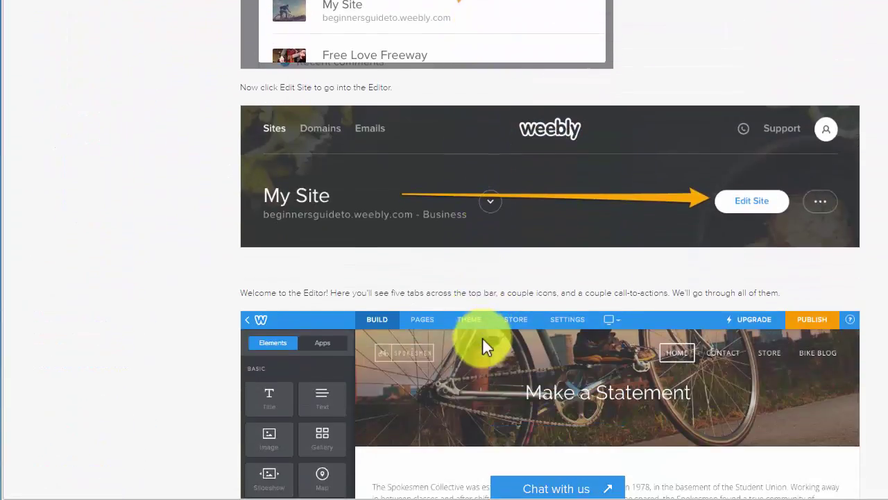
pyautogui.scroll(13, 485, 341)
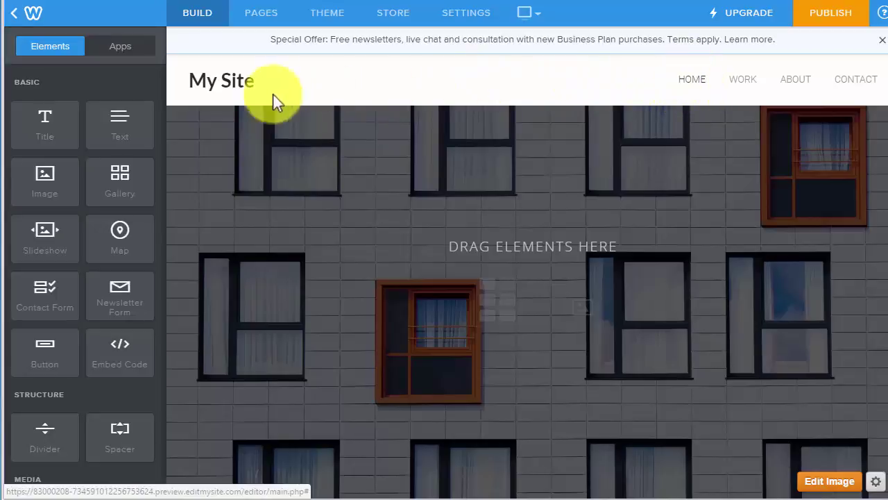
# - Browse the available background images for the home page header and leave the image editor without saving
pyautogui.moveTo(227, 84)
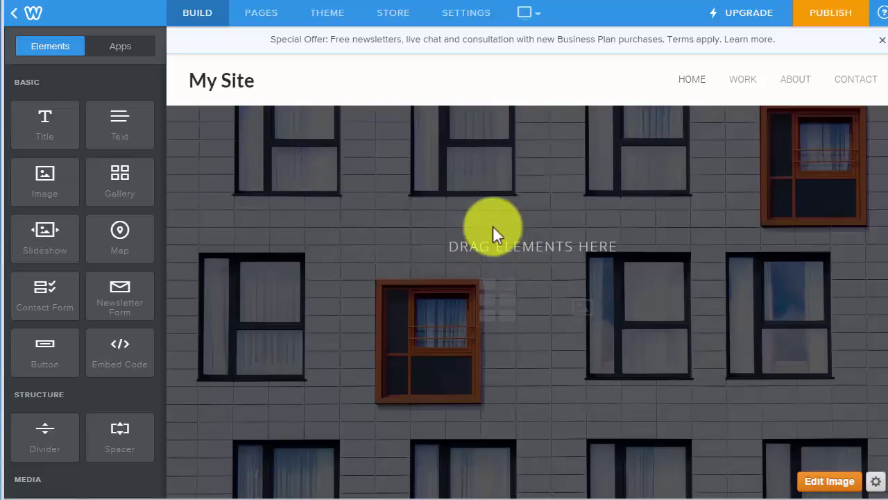
pyautogui.click(828, 481)
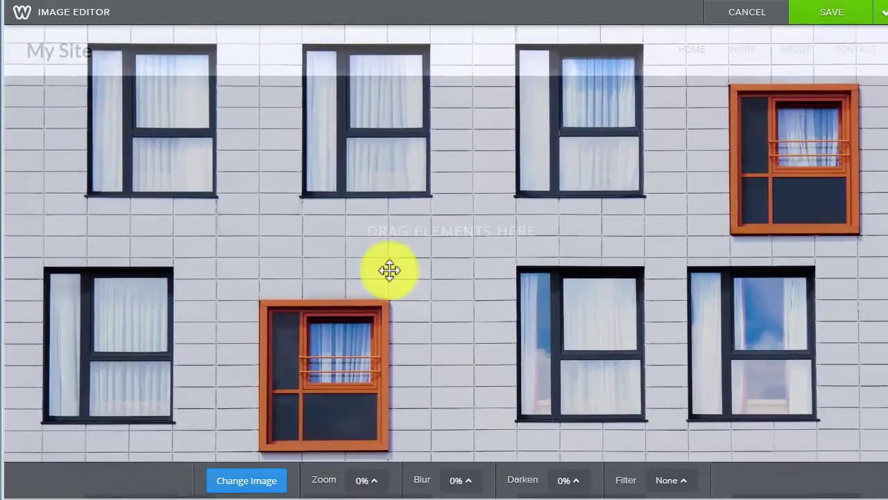
pyautogui.click(254, 481)
pyautogui.scroll(-5, 597, 303)
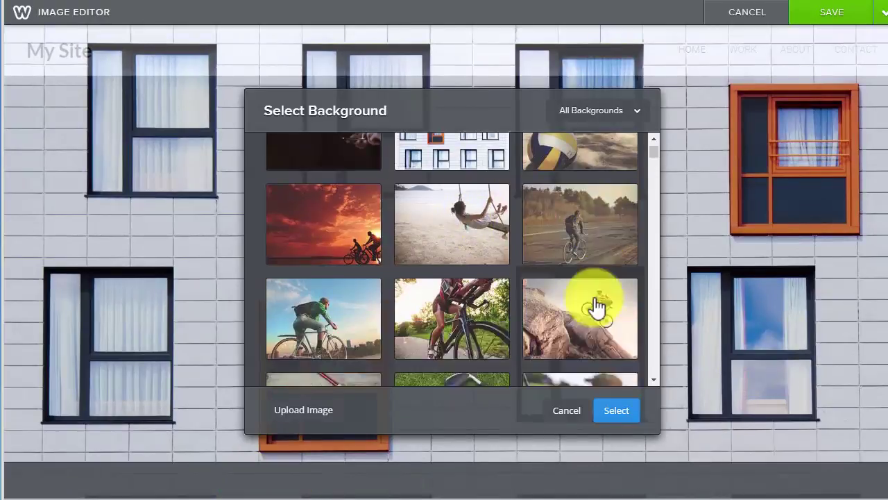
pyautogui.click(570, 413)
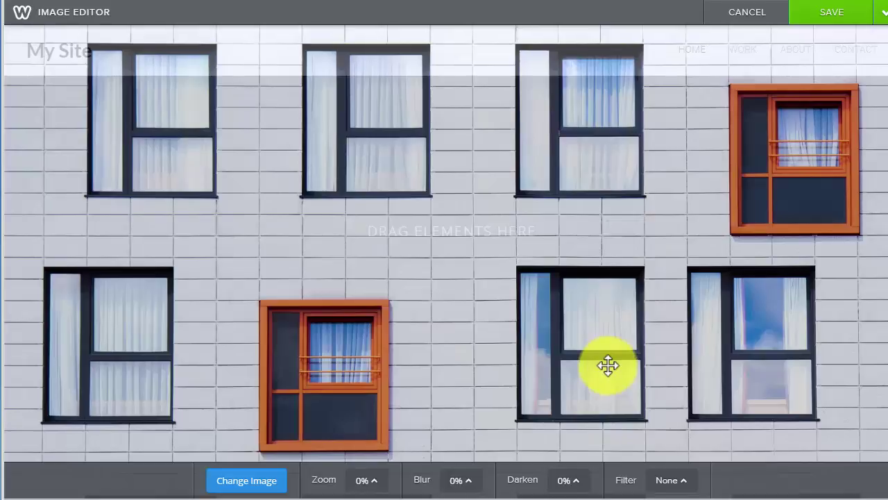
pyautogui.click(746, 15)
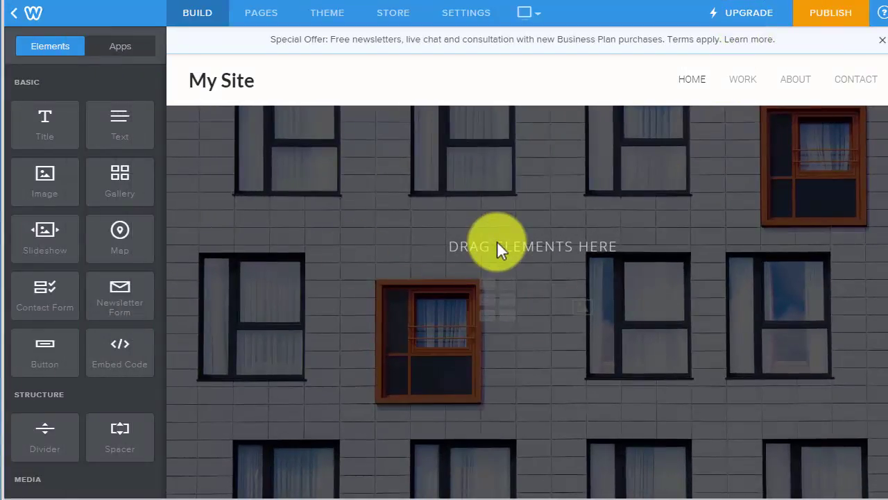
# - Rename the Work page as "About Me"
pyautogui.moveTo(553, 257)
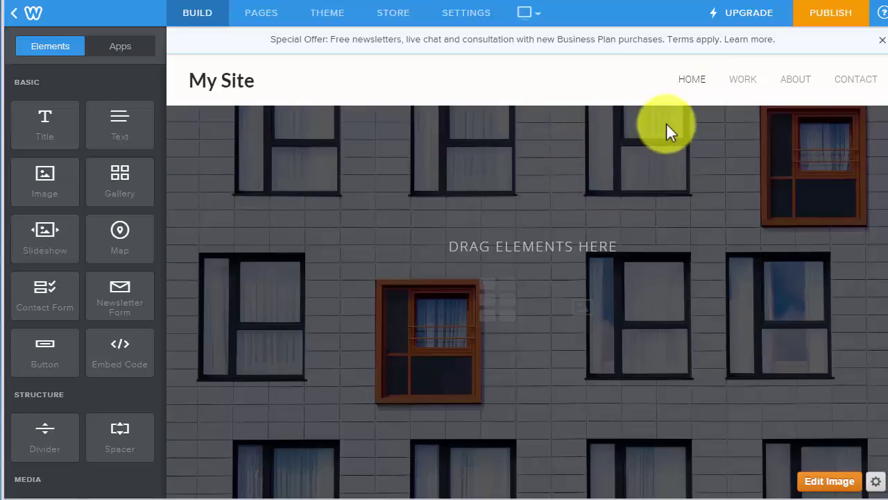
pyautogui.click(261, 21)
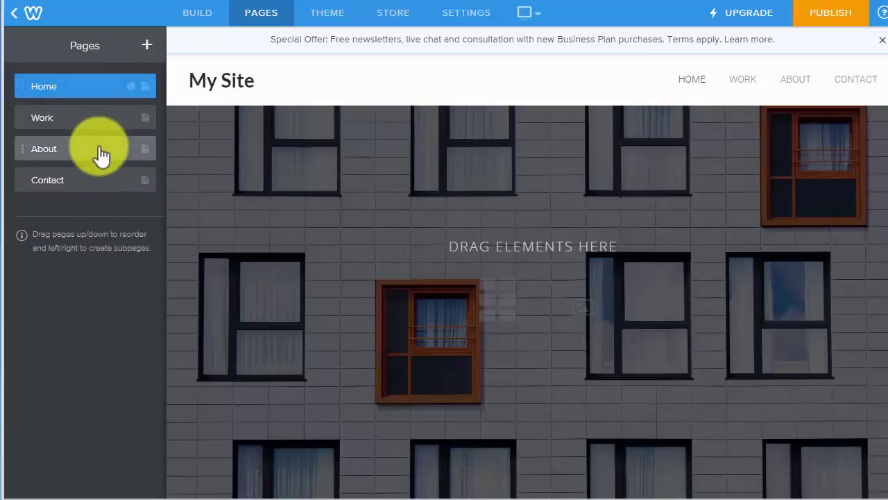
pyautogui.click(46, 123)
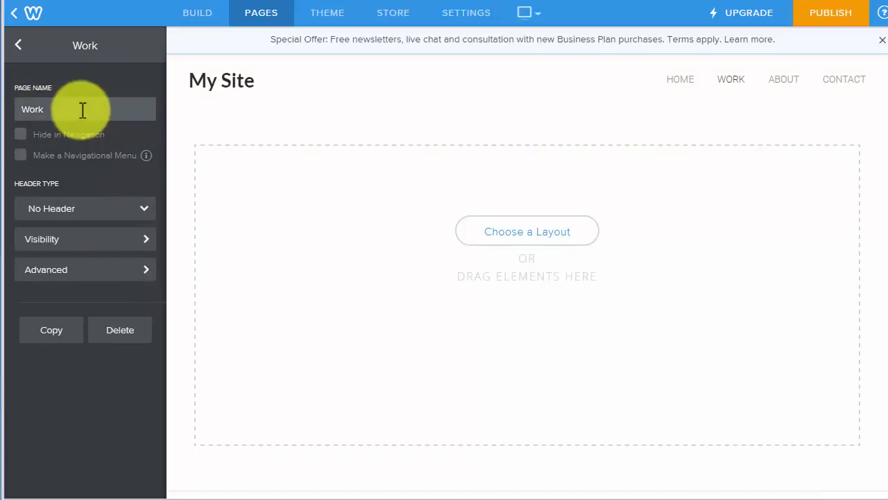
pyautogui.moveTo(81, 109); pyautogui.dragTo(10, 109)
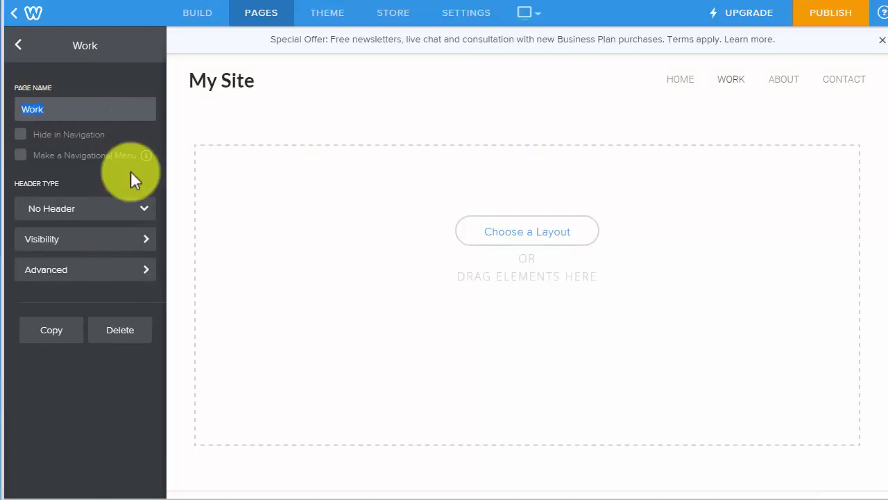
pyautogui.write('About Me')
# - Try the Tall Header type on the About Me page and set it back to No Header
pyautogui.click(61, 217)
pyautogui.click(61, 210)
pyautogui.click(60, 214)
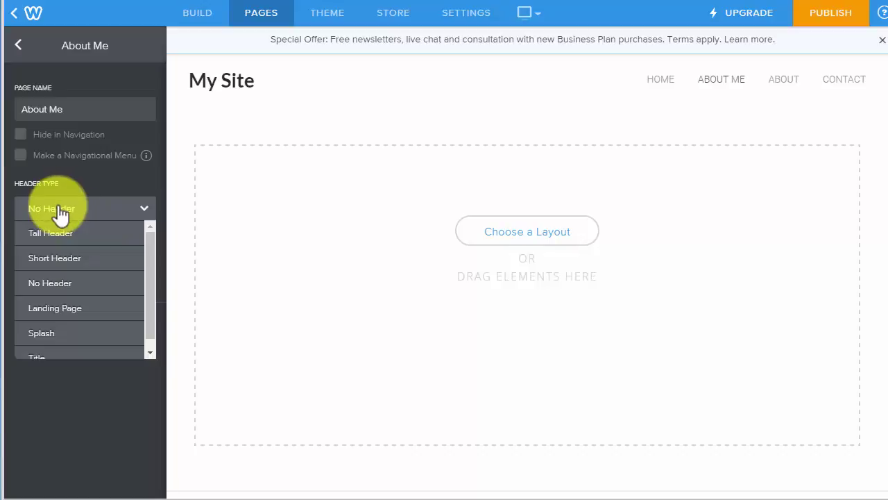
pyautogui.click(62, 236)
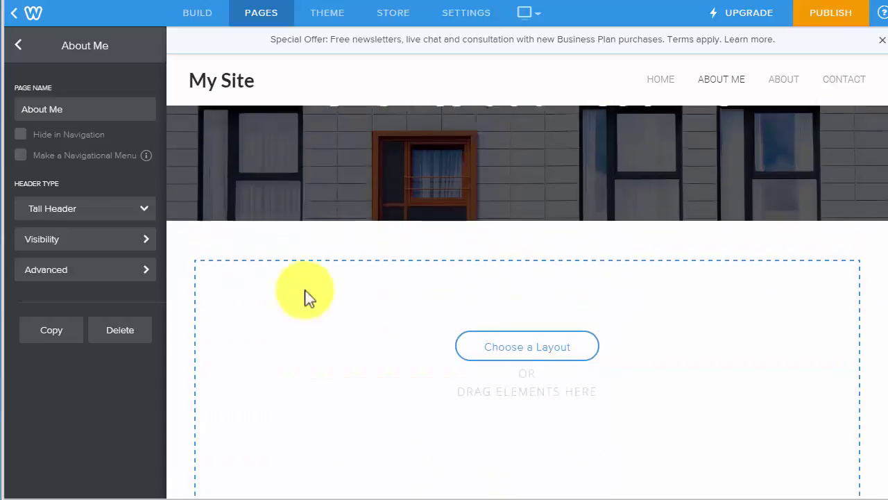
pyautogui.scroll(-2, 470, 216)
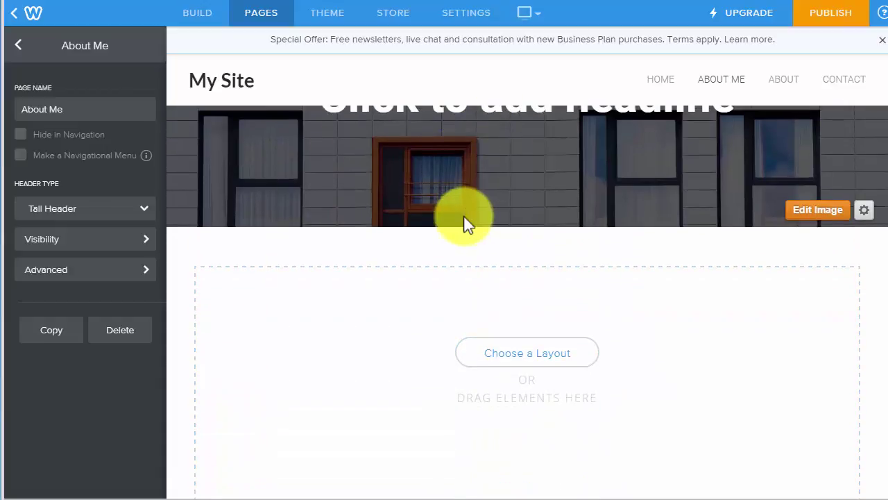
pyautogui.click(78, 215)
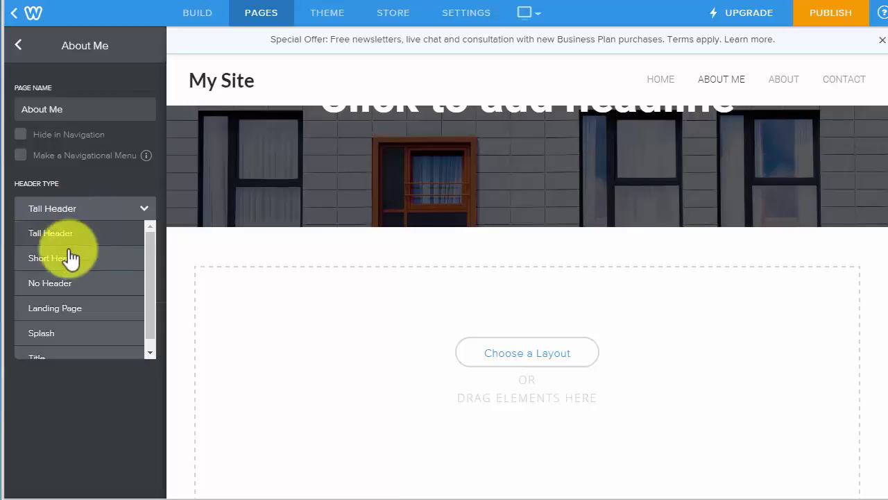
pyautogui.click(63, 283)
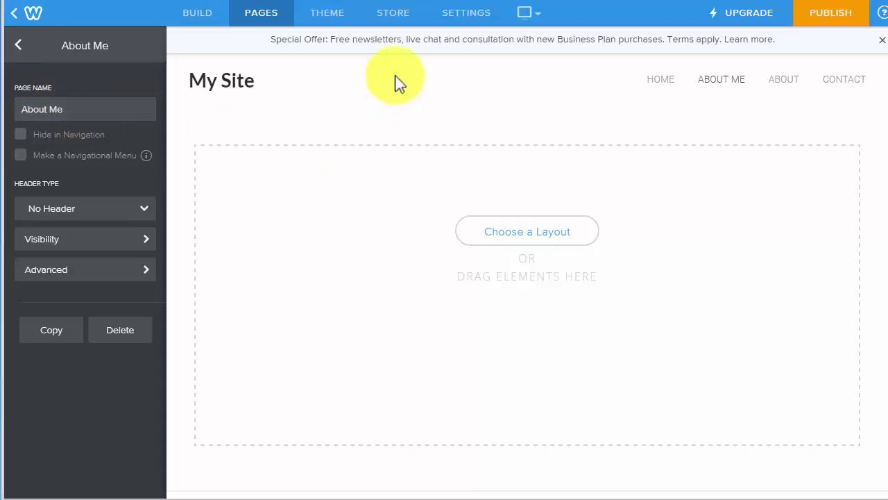
# - Set the header type of the About page to No Header
pyautogui.click(18, 43)
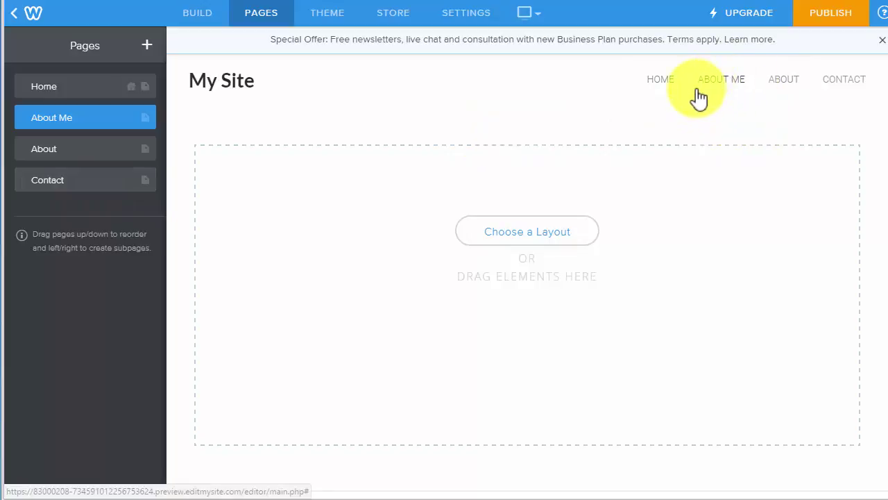
pyautogui.click(52, 156)
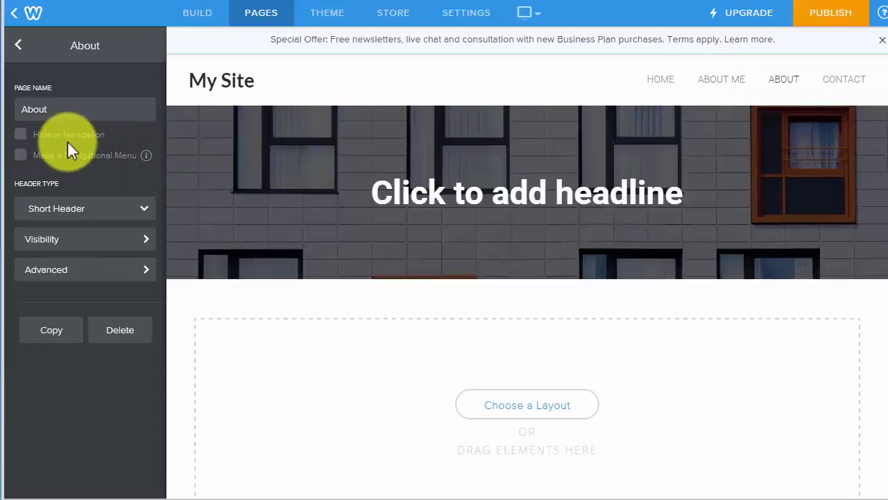
pyautogui.click(63, 211)
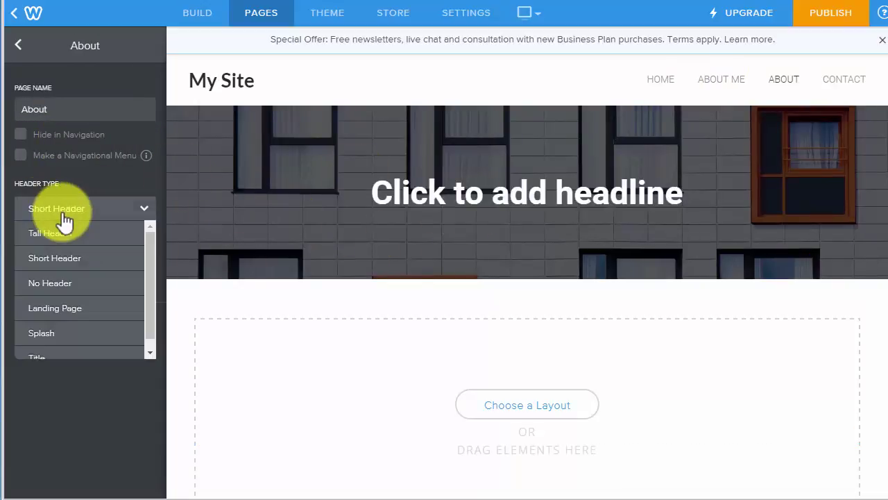
pyautogui.click(69, 283)
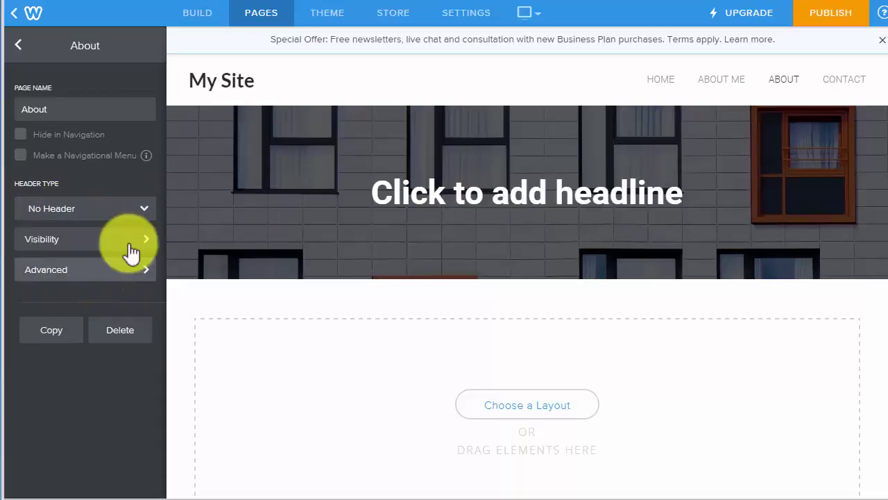
# - Rename the About page as "Community-Building" and return to the page list
pyautogui.moveTo(19, 109); pyautogui.dragTo(84, 130)
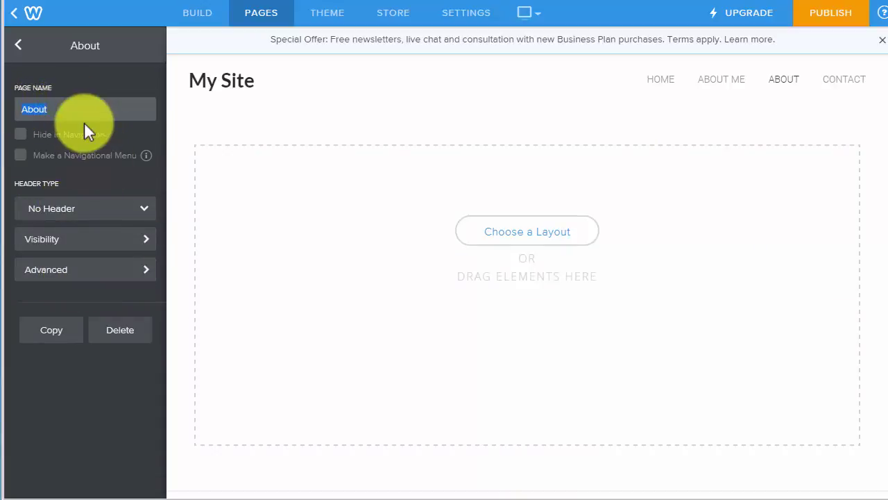
pyautogui.write('Community-Building')
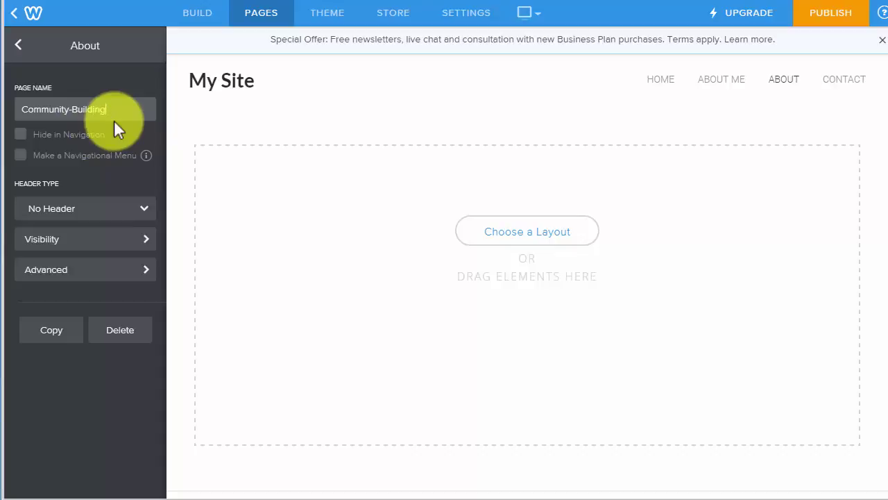
pyautogui.press('Return')
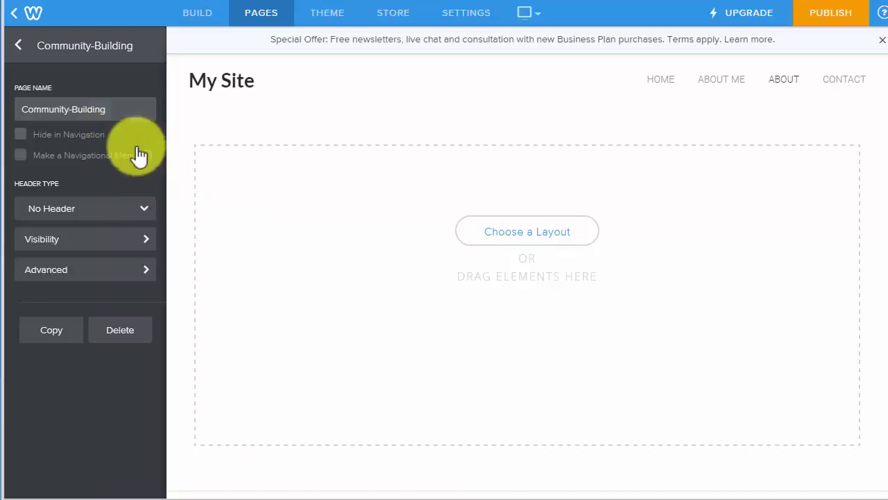
pyautogui.click(20, 48)
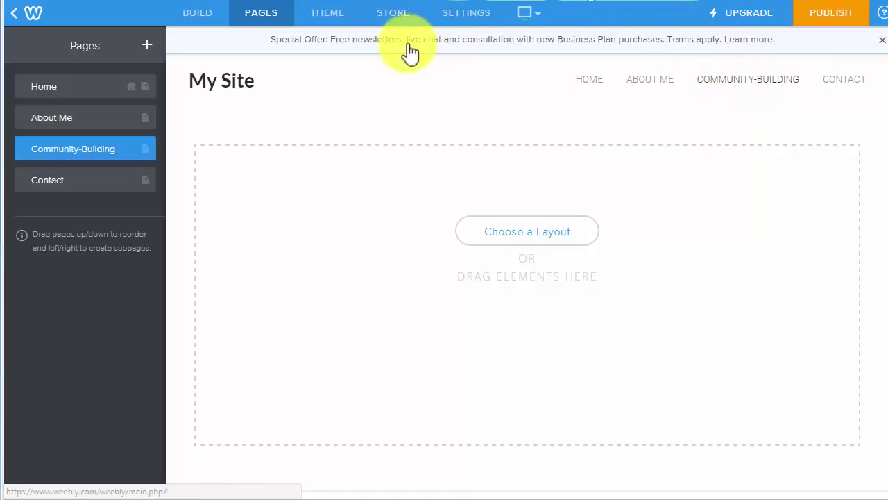
# - Delete the Contact page from the site and confirm the deletion
pyautogui.click(54, 183)
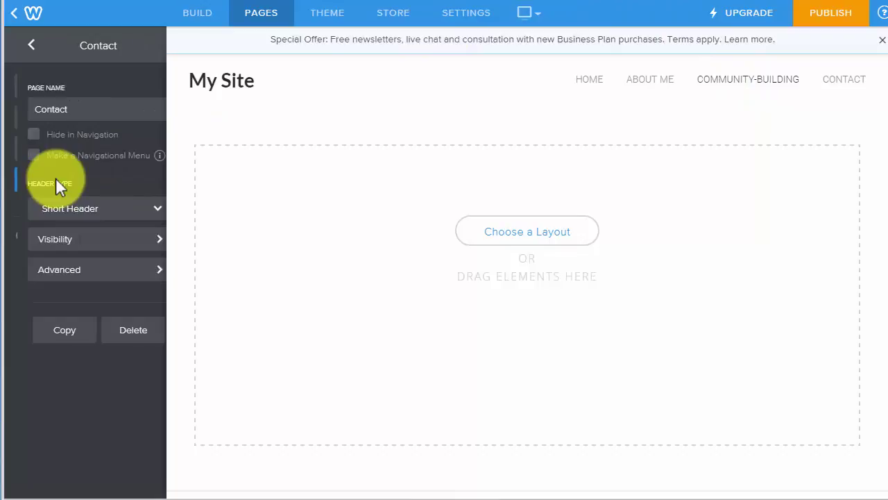
pyautogui.click(120, 328)
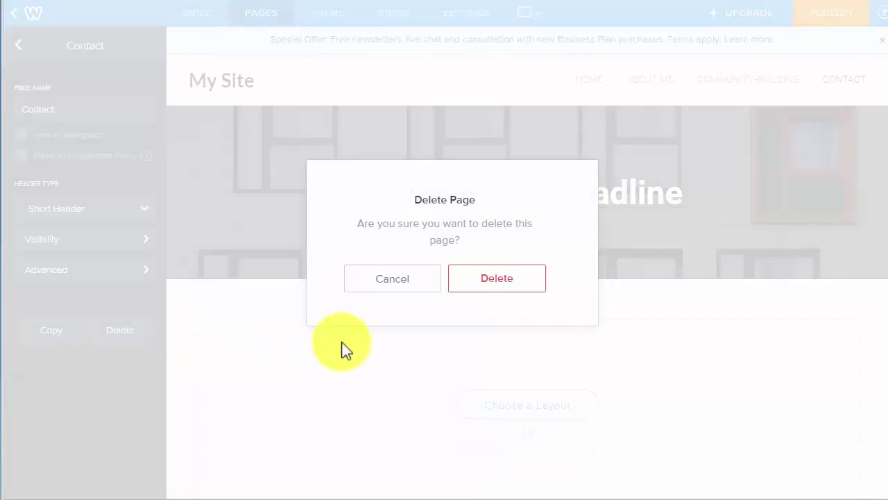
pyautogui.click(498, 290)
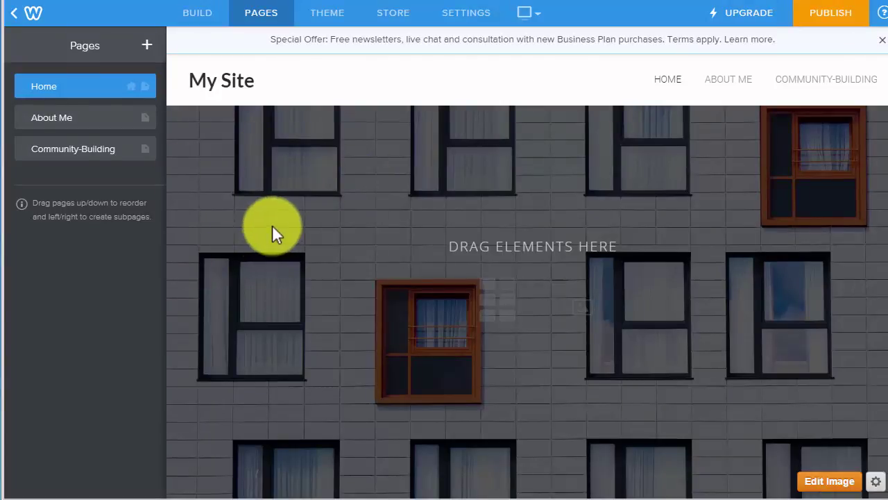
# - Add a standard page named "Instruction" with the No Header type and save it
pyautogui.click(148, 49)
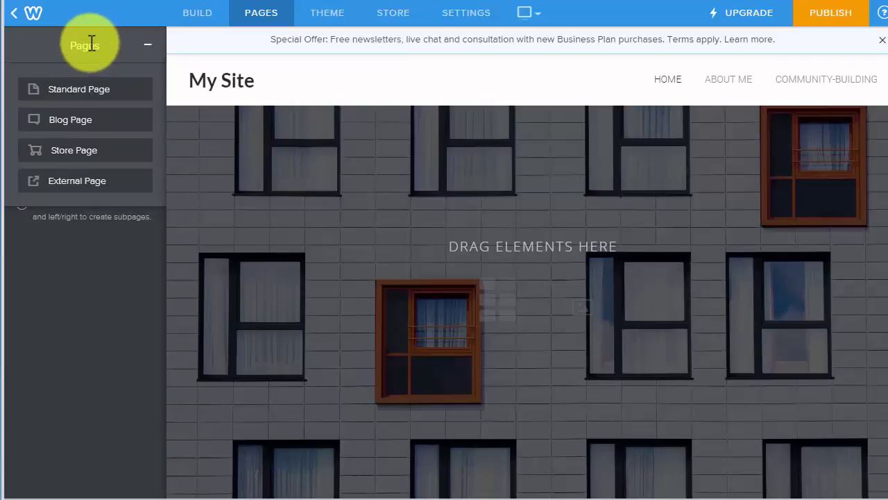
pyautogui.click(76, 92)
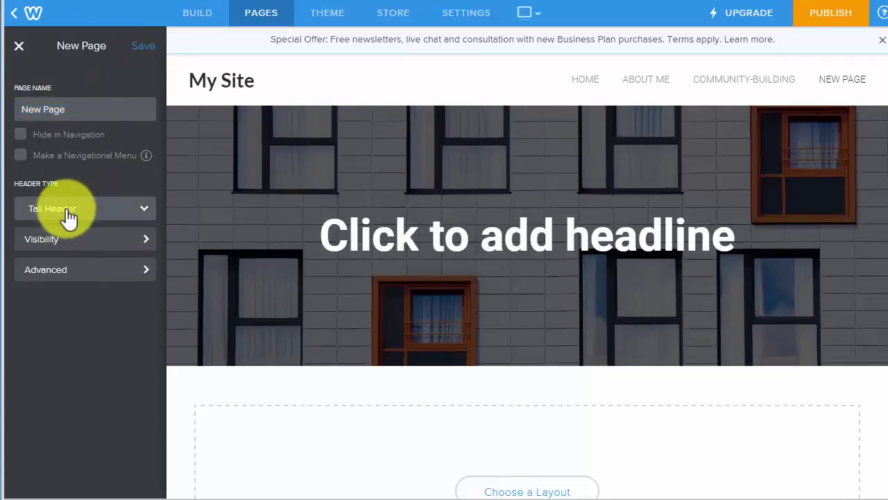
pyautogui.click(72, 212)
pyautogui.click(50, 284)
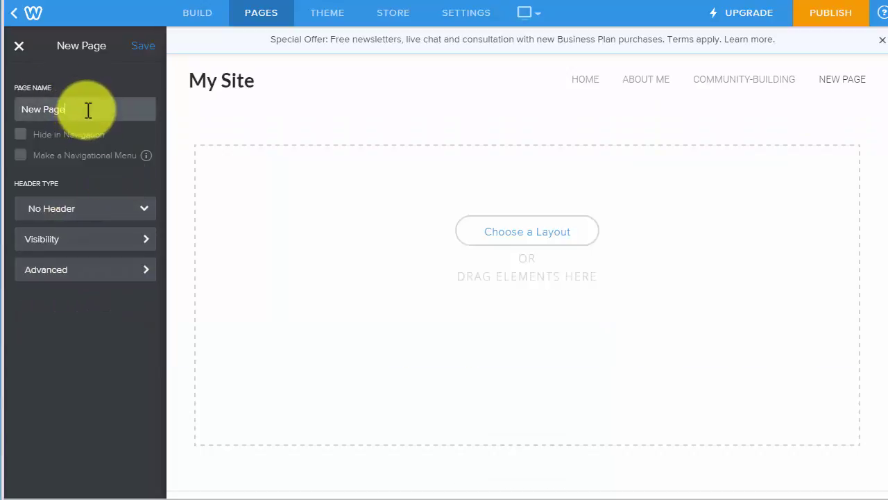
pyautogui.moveTo(85, 109); pyautogui.dragTo(10, 110)
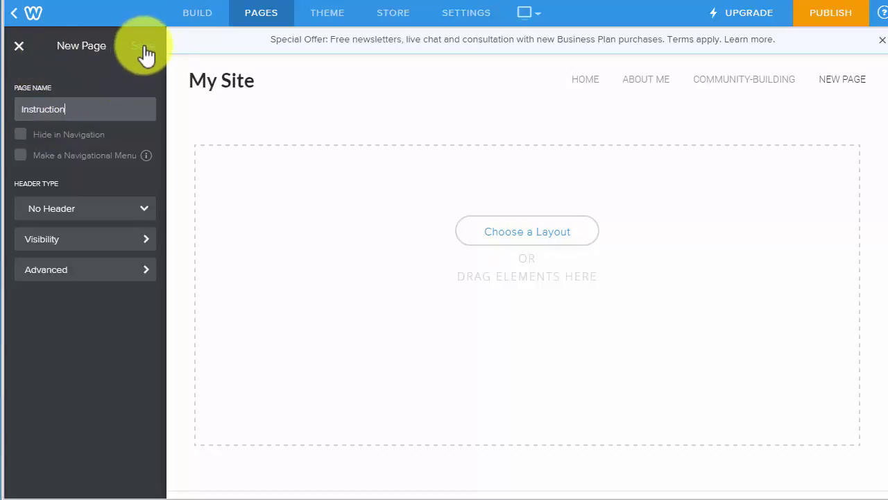
pyautogui.click(145, 47)
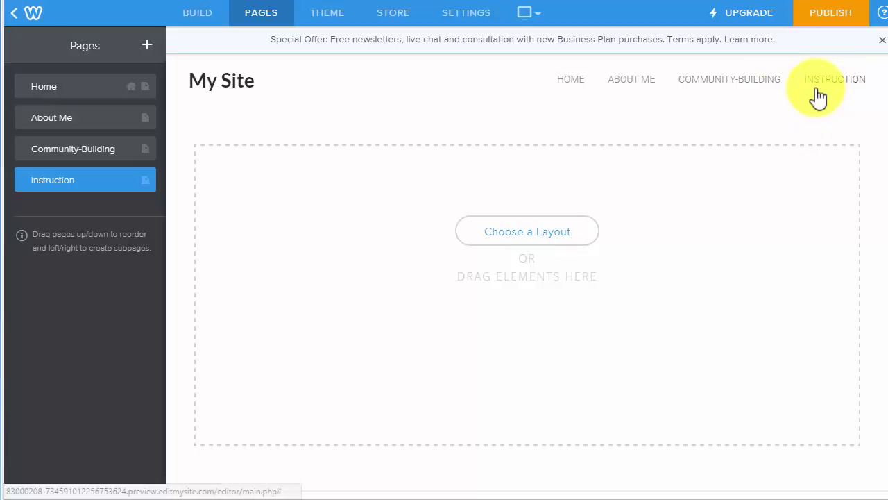
# - Add a standard page named "Management & PD" with the No Header type and save it
pyautogui.click(147, 46)
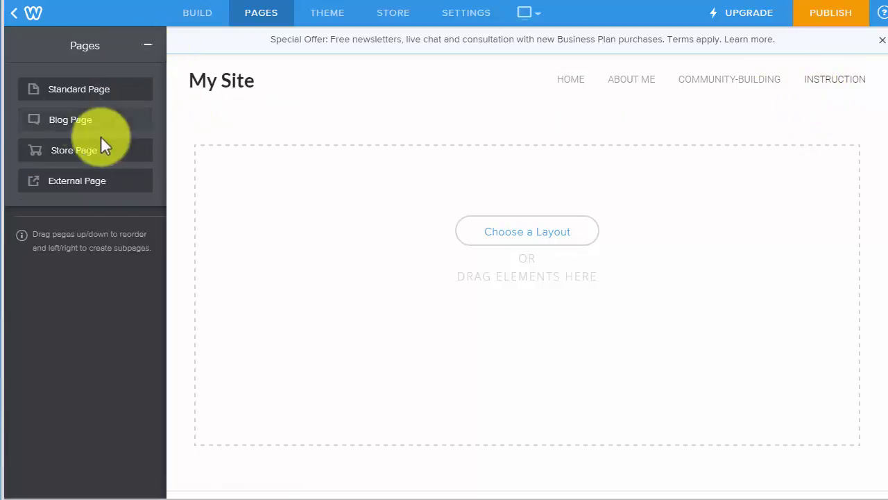
pyautogui.click(70, 91)
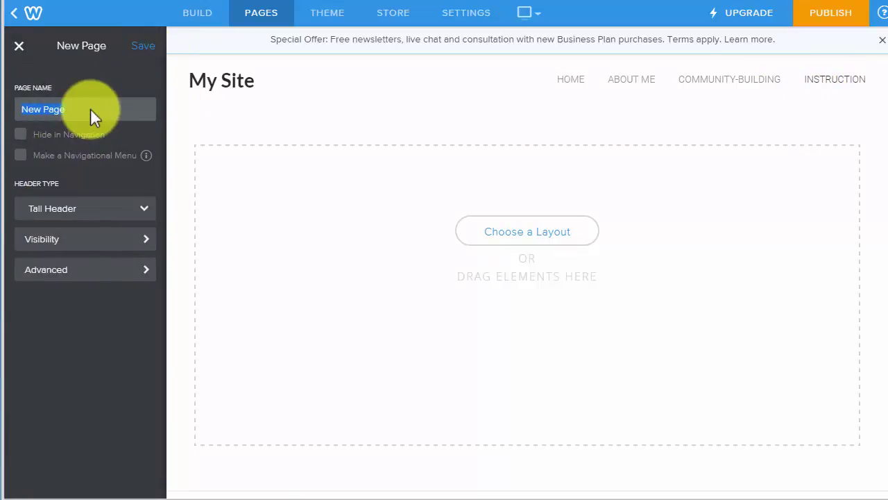
pyautogui.write('Managaement & PD')
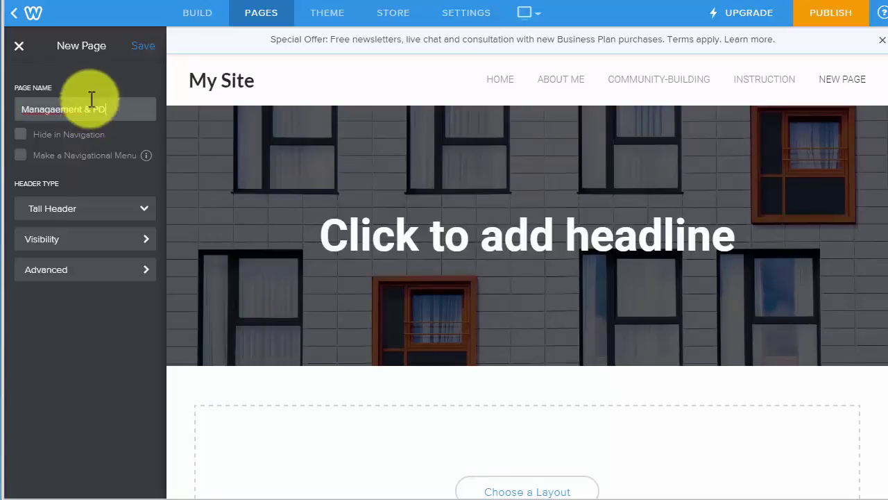
pyautogui.rightClick(75, 109)
pyautogui.click(87, 118)
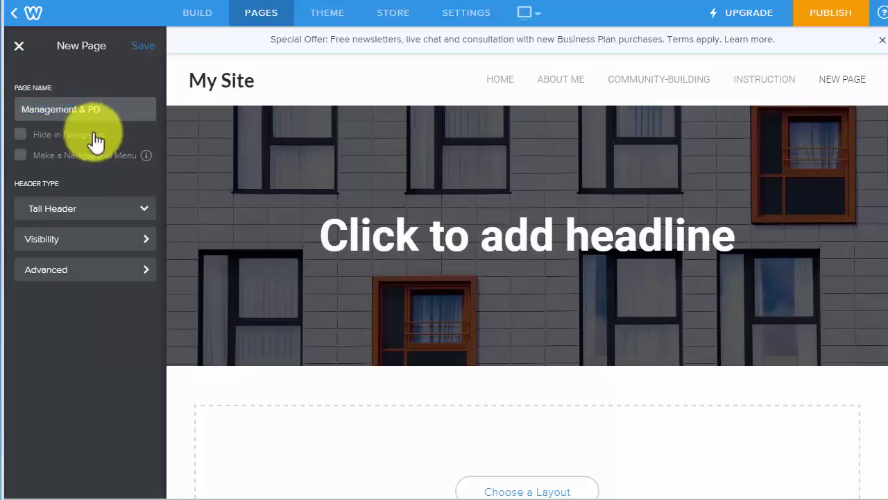
pyautogui.click(82, 210)
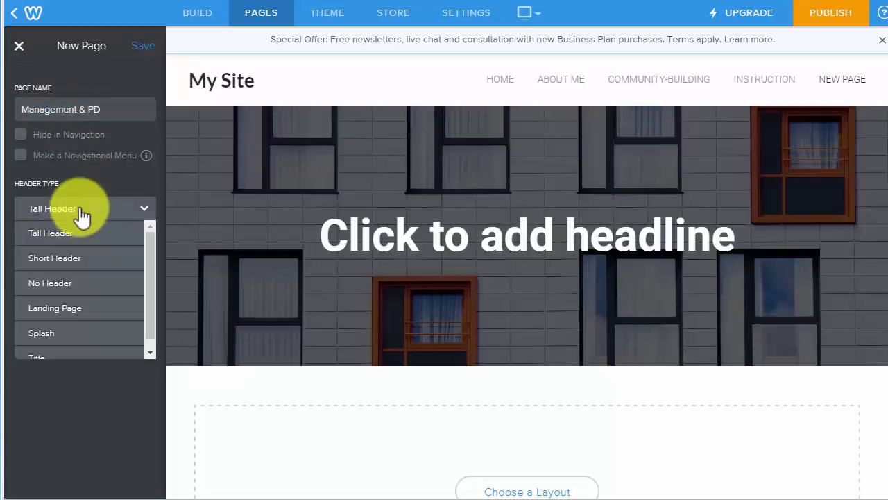
pyautogui.click(70, 283)
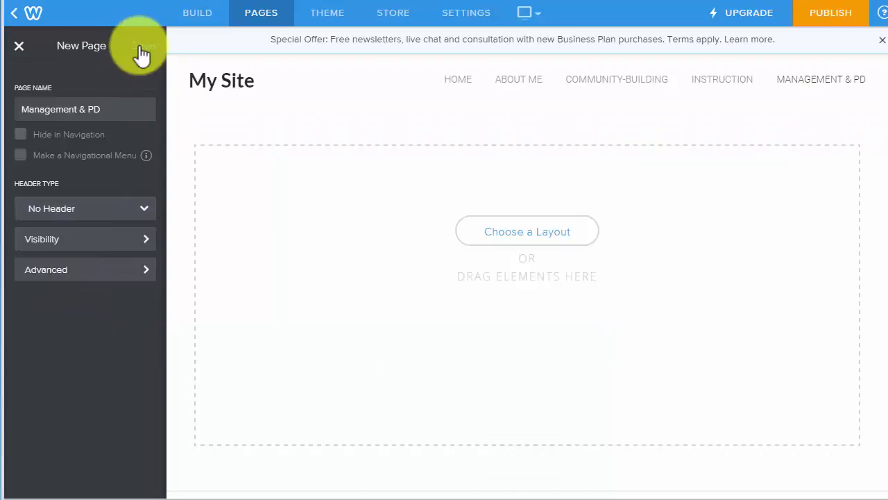
pyautogui.click(144, 45)
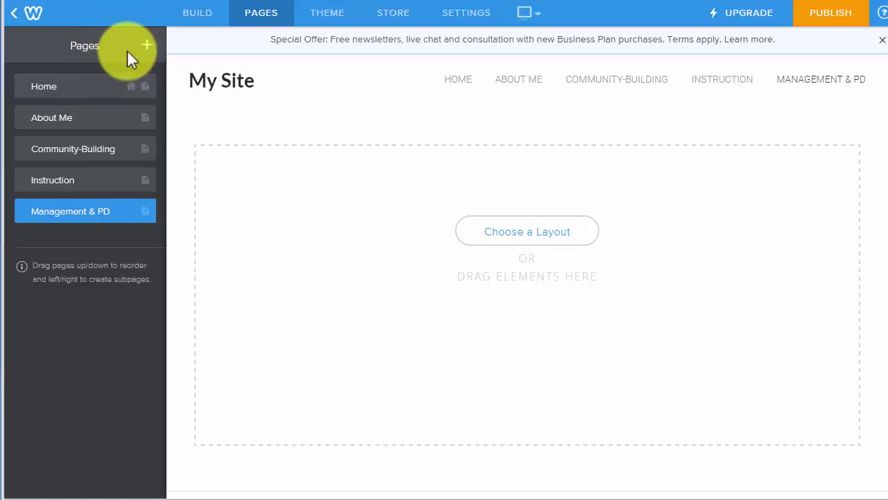
pyautogui.click(147, 48)
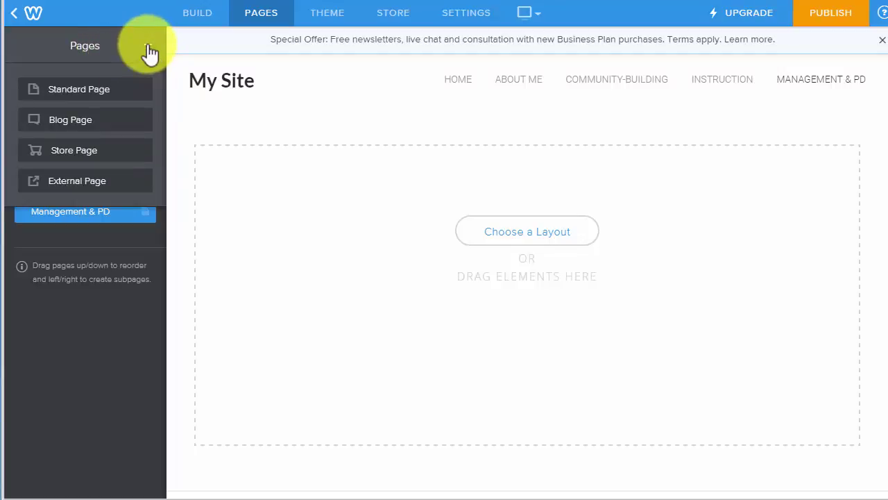
pyautogui.click(64, 181)
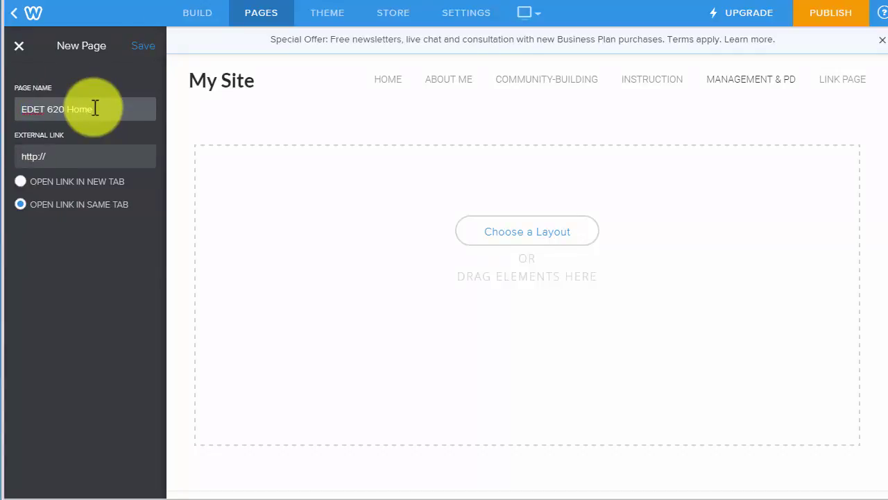
pyautogui.click(91, 157)
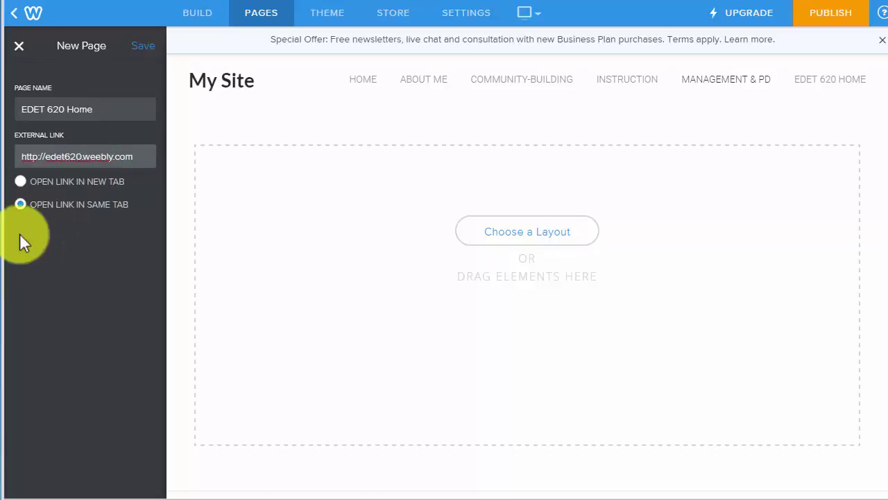
pyautogui.click(20, 182)
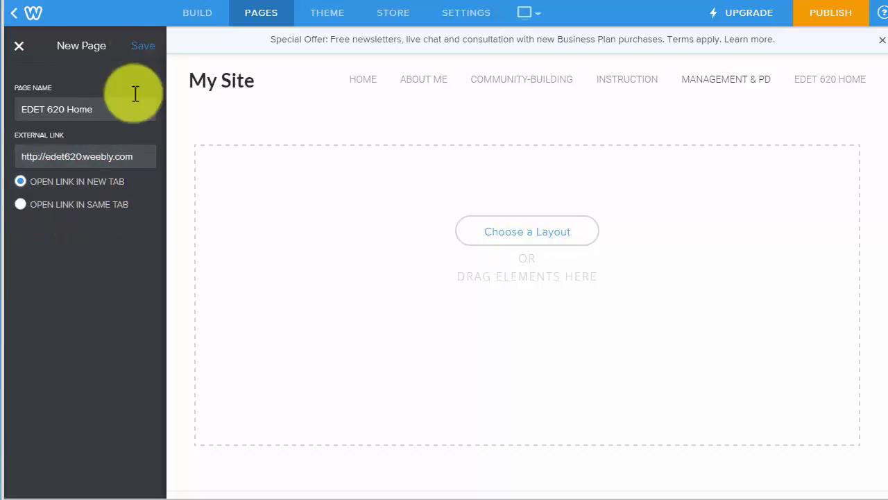
pyautogui.click(143, 46)
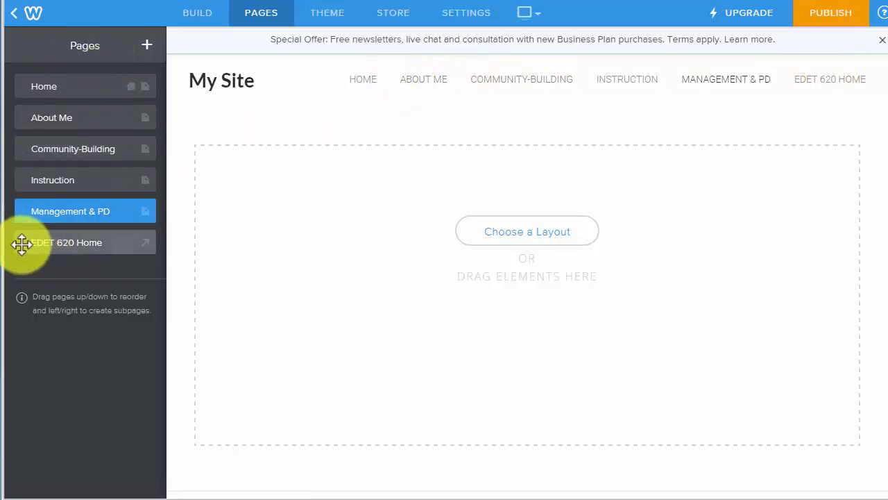
# - Try nesting EDET 620 Home as a subpage of Home, and move it back to the end of the list as a top-level page
pyautogui.moveTo(20, 242); pyautogui.dragTo(32, 117)
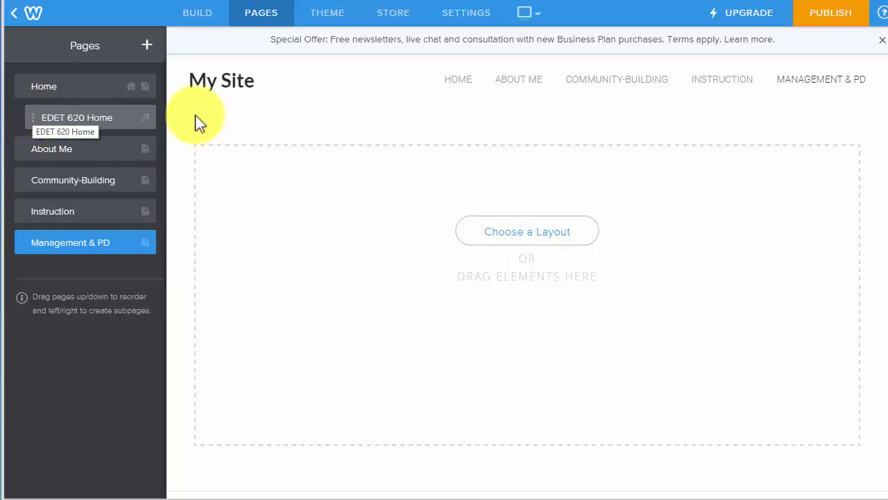
pyautogui.moveTo(464, 90)
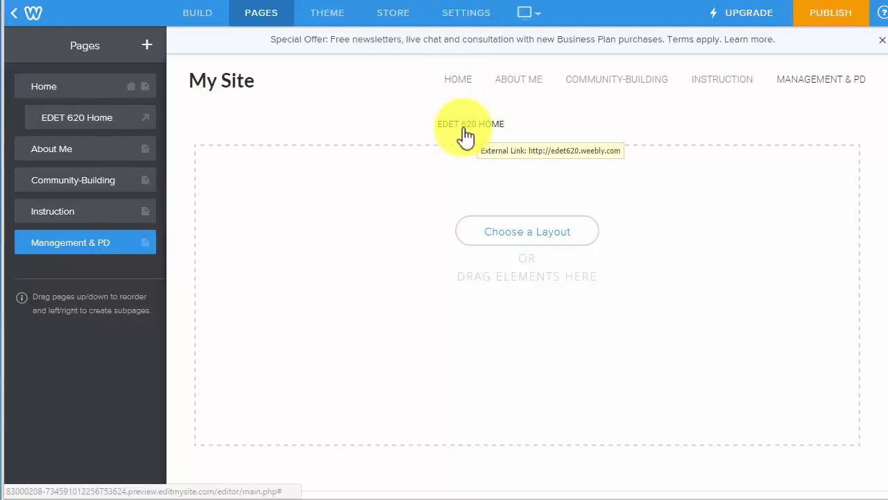
pyautogui.moveTo(34, 121); pyautogui.dragTo(15, 129)
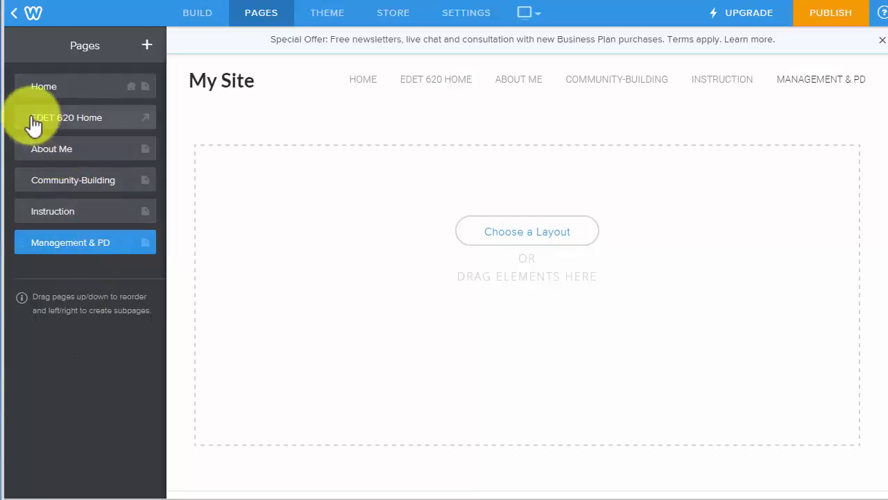
pyautogui.moveTo(22, 117); pyautogui.dragTo(22, 242)
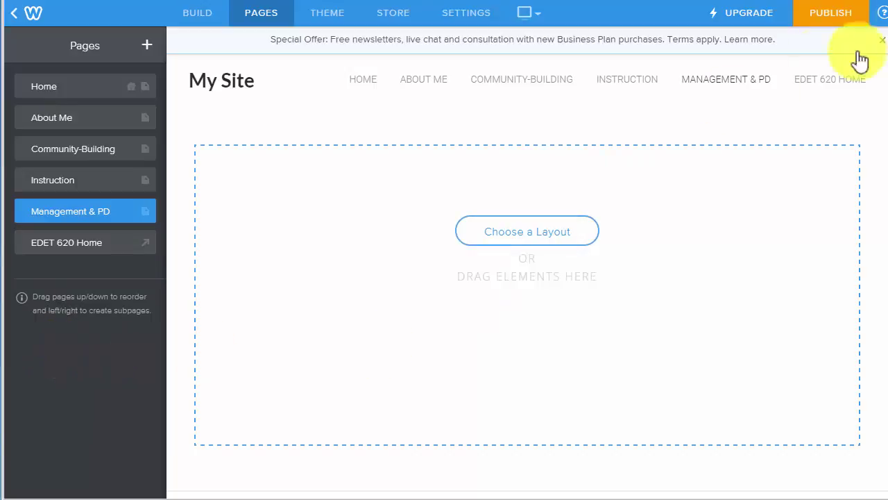
# - Publish the site on the chosen Weebly subdomain, entering the human-verification text to confirm
pyautogui.click(837, 23)
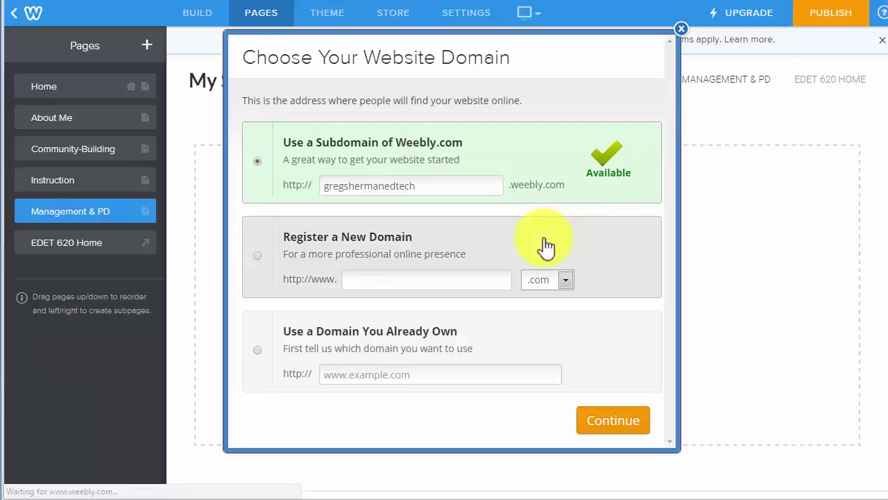
pyautogui.click(602, 422)
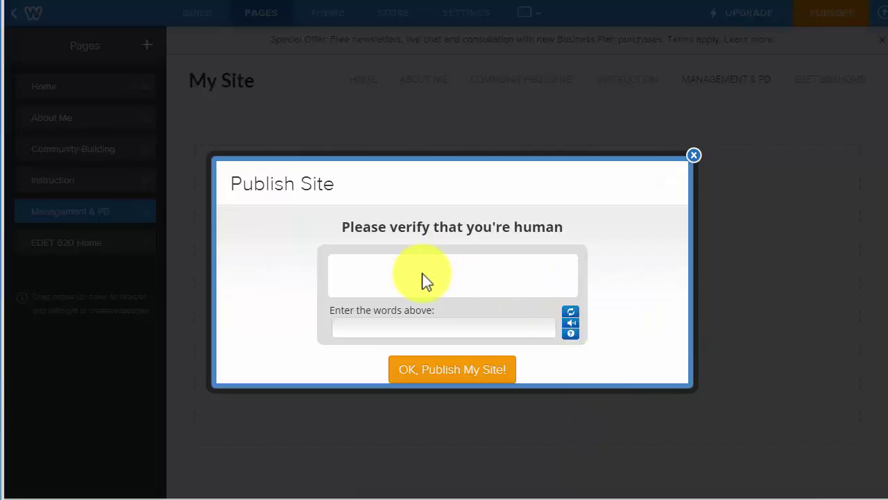
pyautogui.click(403, 328)
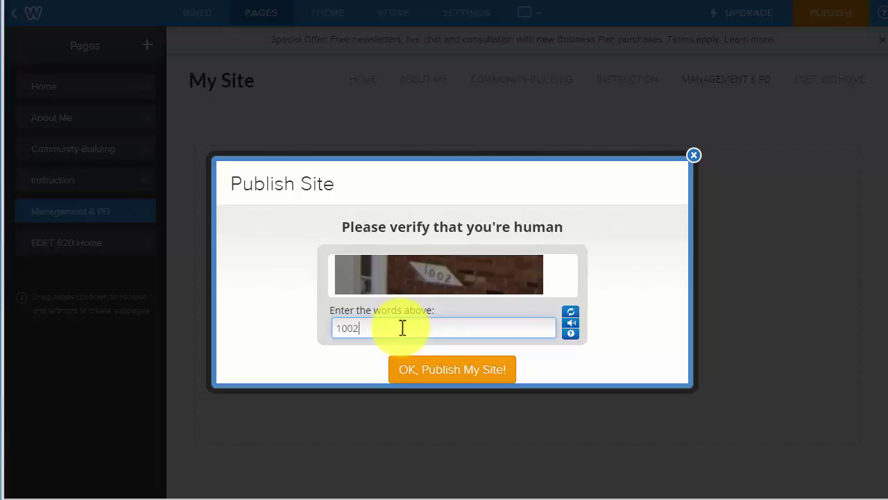
pyautogui.click(444, 375)
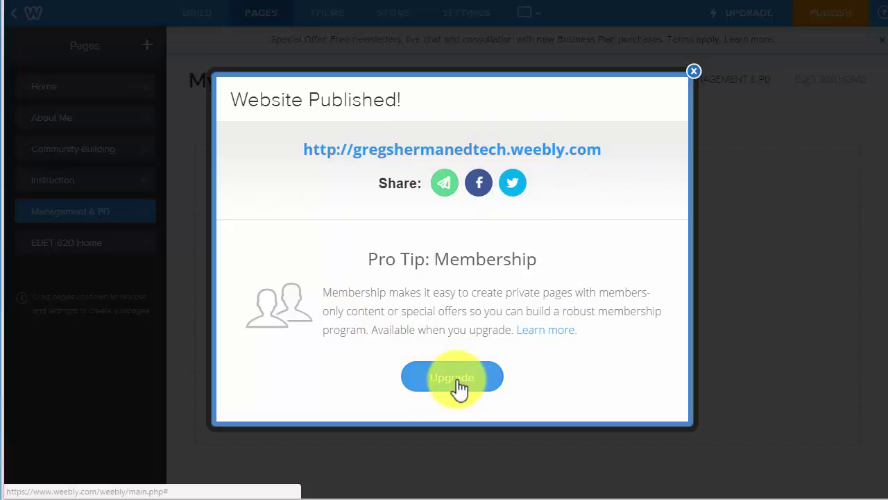
# - Open the published website from its address and test the EDET 620 Home navigation link
pyautogui.click(456, 152)
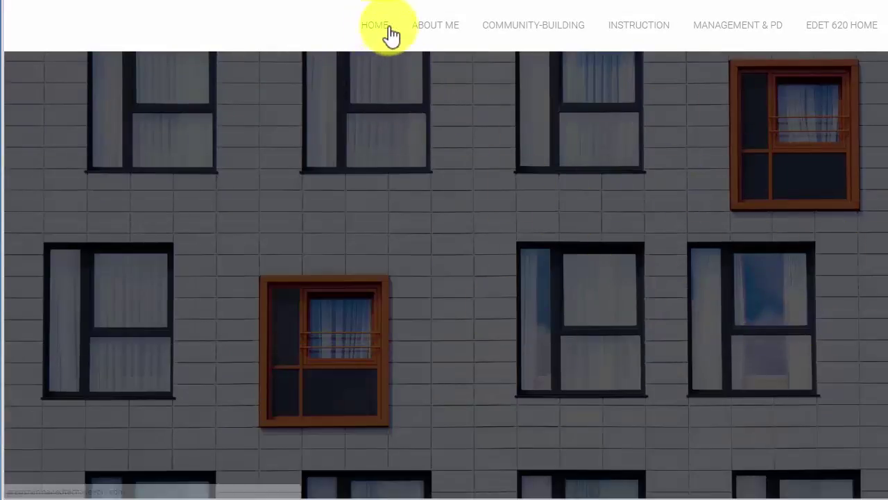
pyautogui.click(839, 34)
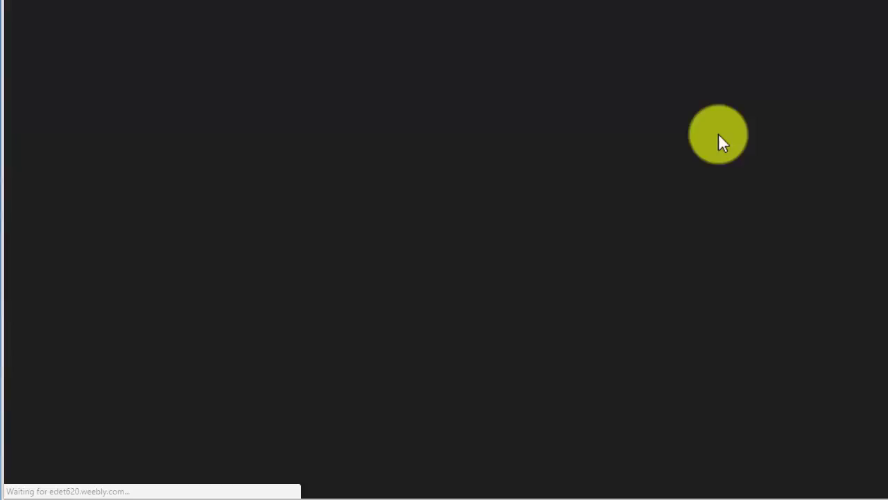